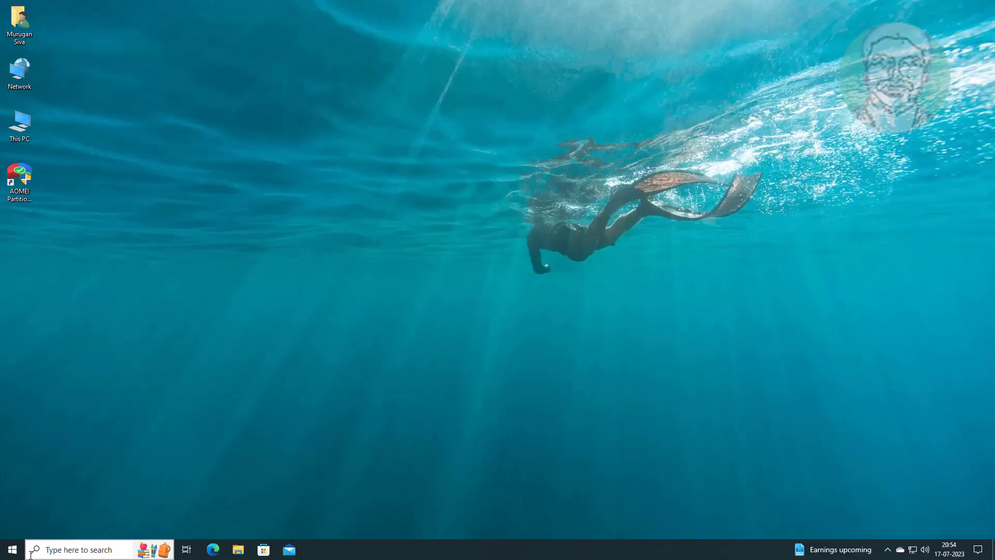
Step: Try opening USB Drive (F:) from This PC, decline formatting and dismiss the unrecognized file system error
{"action": "left_click", "coordinate": [238, 550]}
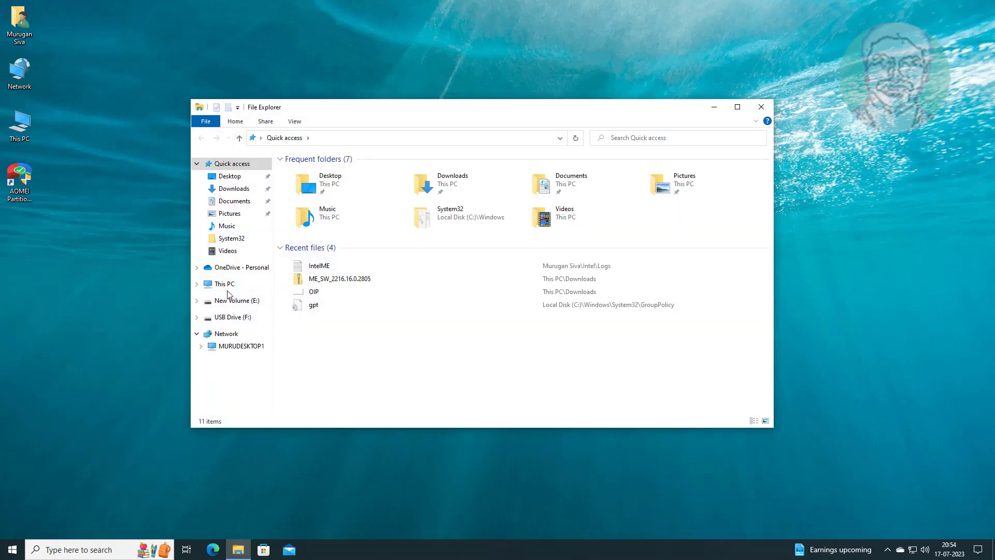
{"action": "left_click", "coordinate": [225, 284]}
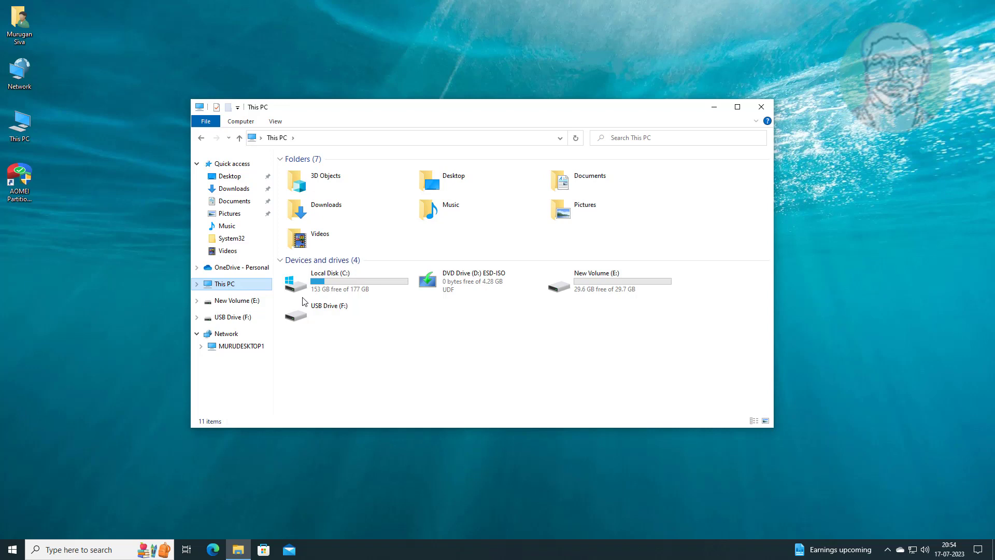
{"action": "double_click", "coordinate": [343, 313]}
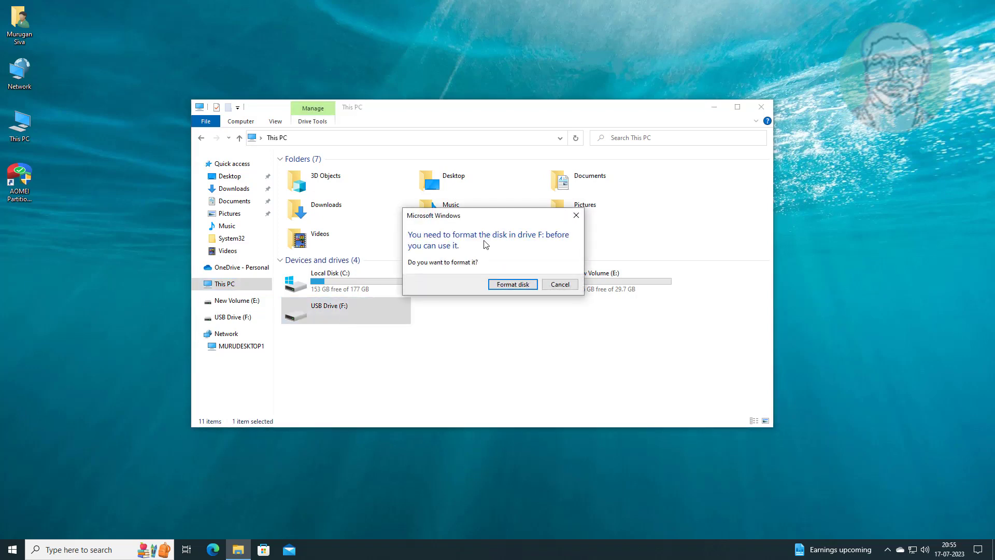
{"action": "left_click", "coordinate": [560, 284]}
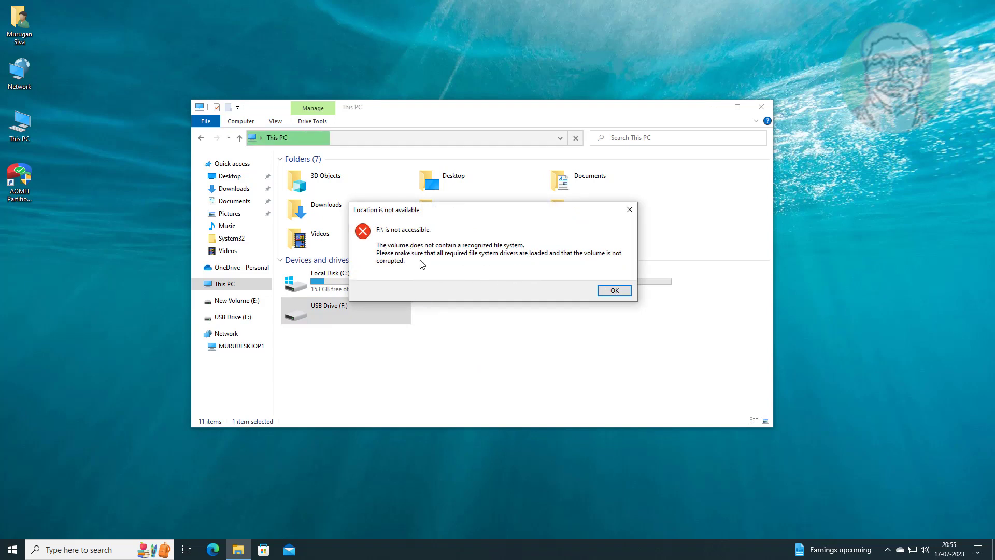
{"action": "left_click", "coordinate": [615, 291]}
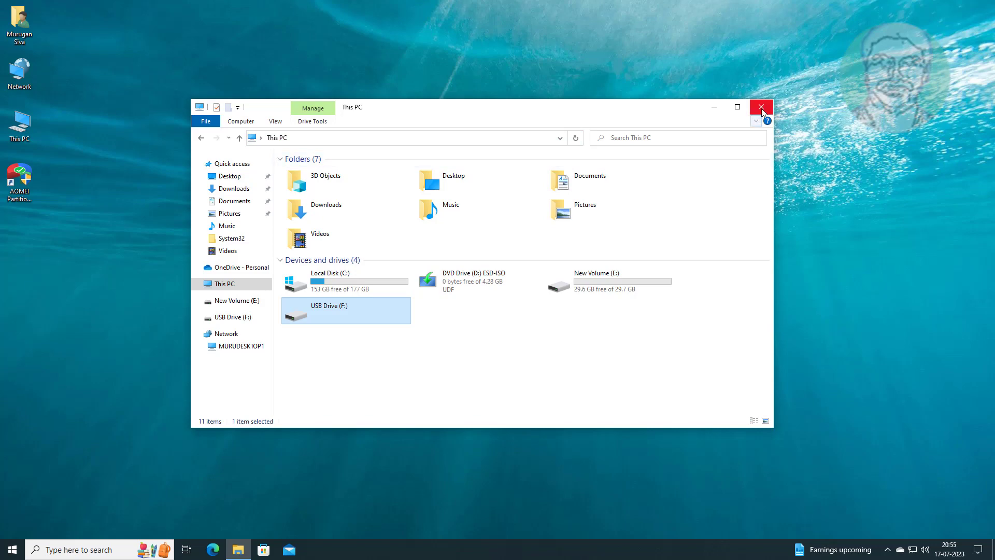
Step: Confirm in Disk Management that Disk 2's F: partition is 58.59 GB RAW, then minimize the windows
{"action": "left_click", "coordinate": [714, 107]}
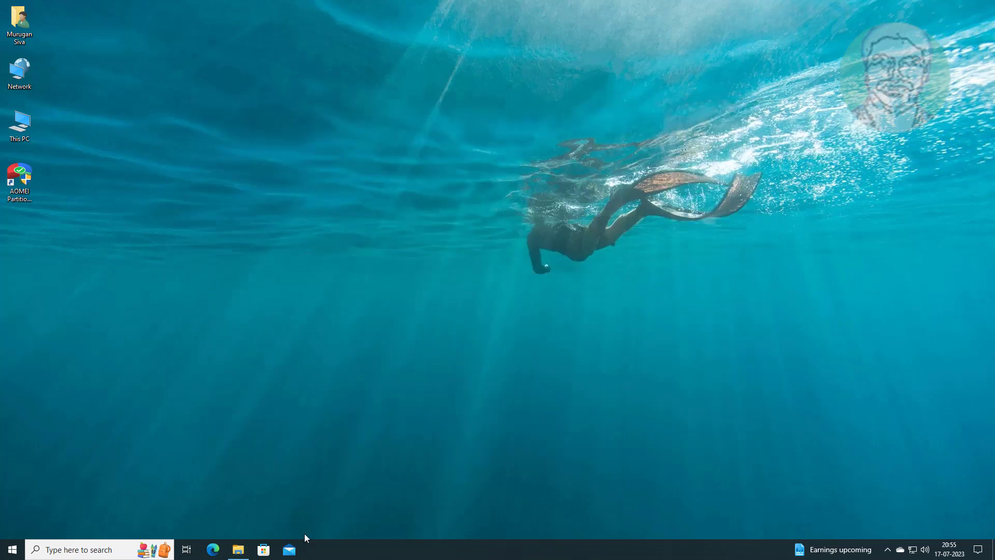
{"action": "left_click", "coordinate": [239, 550]}
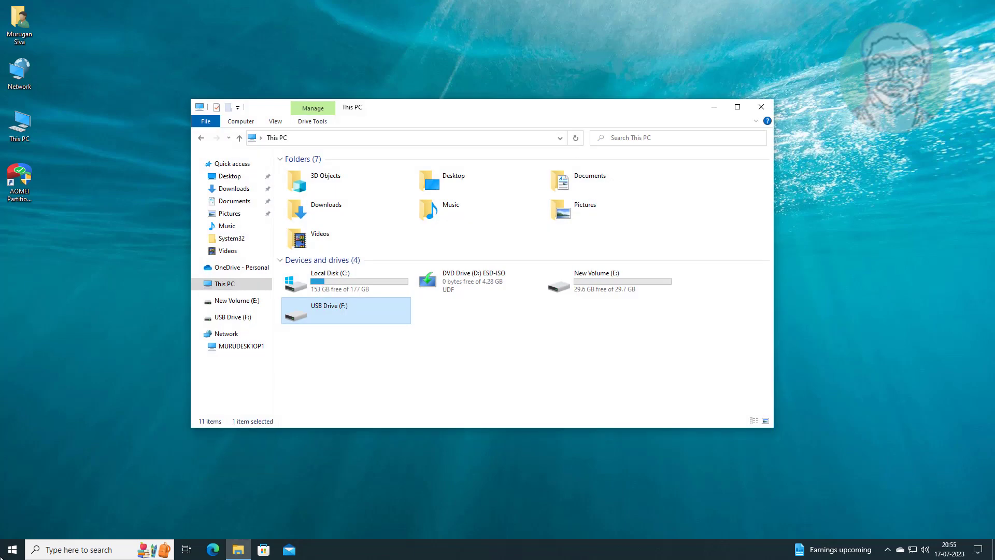
{"action": "right_click", "coordinate": [9, 552]}
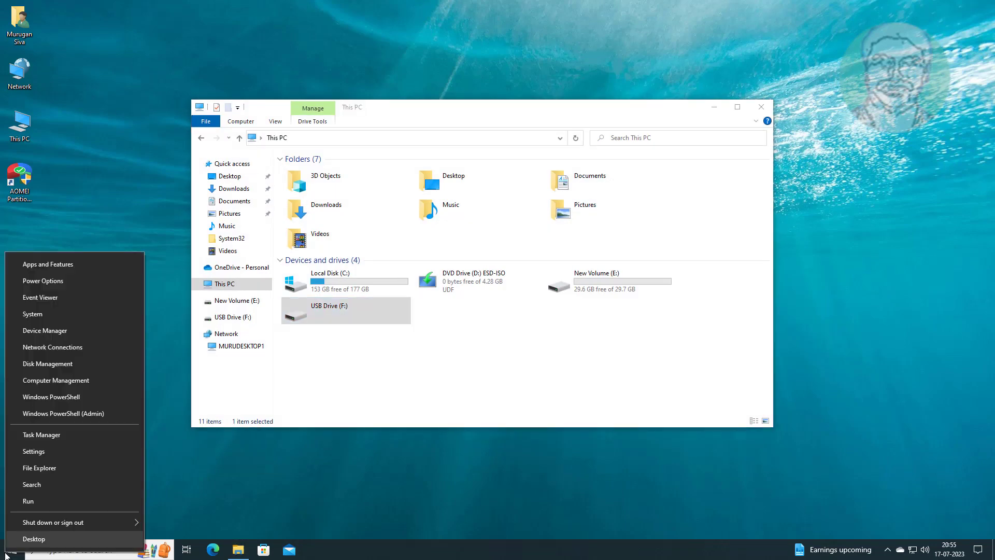
{"action": "left_click", "coordinate": [75, 369]}
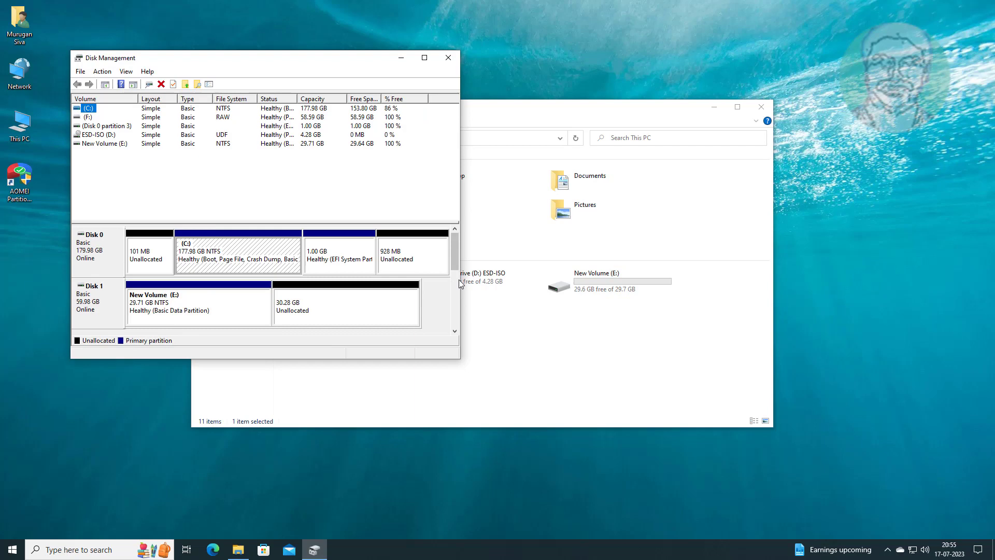
{"action": "left_click_drag", "start_coordinate": [455, 259], "coordinate": [455, 281]}
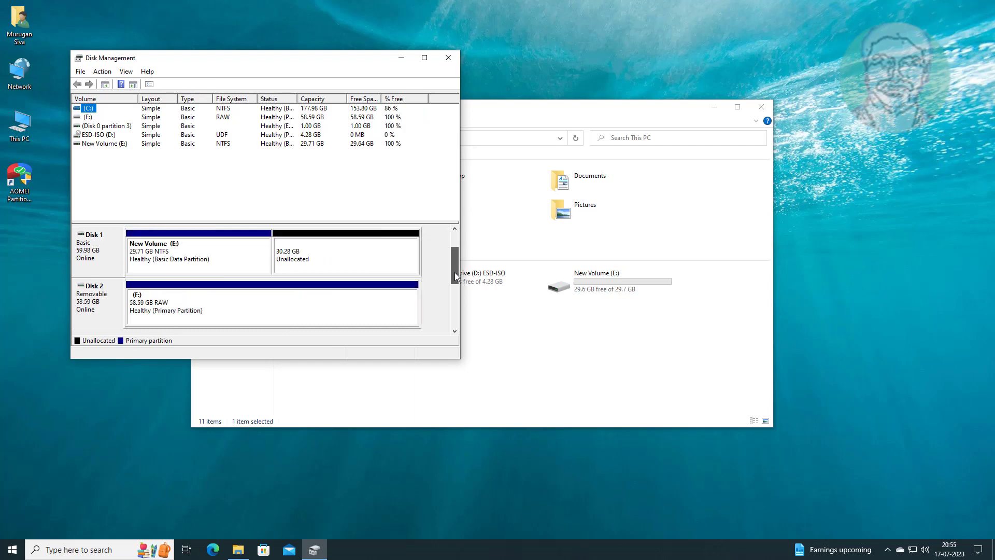
{"action": "left_click", "coordinate": [213, 315]}
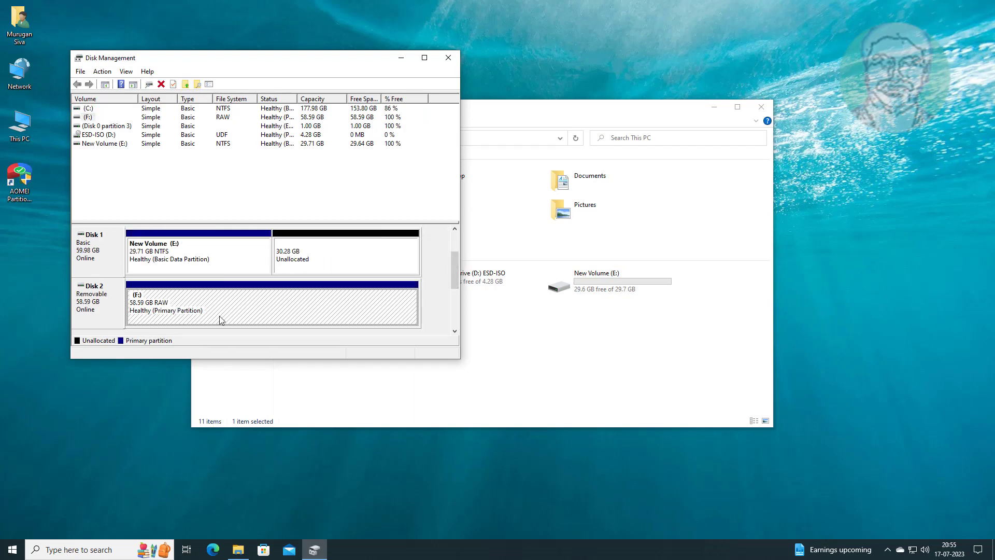
{"action": "left_click", "coordinate": [400, 58]}
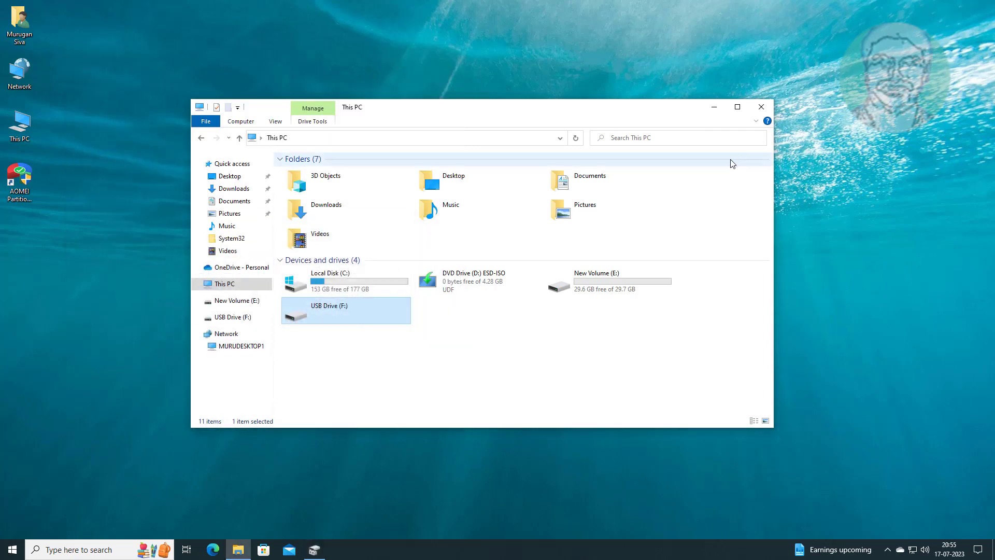
{"action": "left_click", "coordinate": [714, 107]}
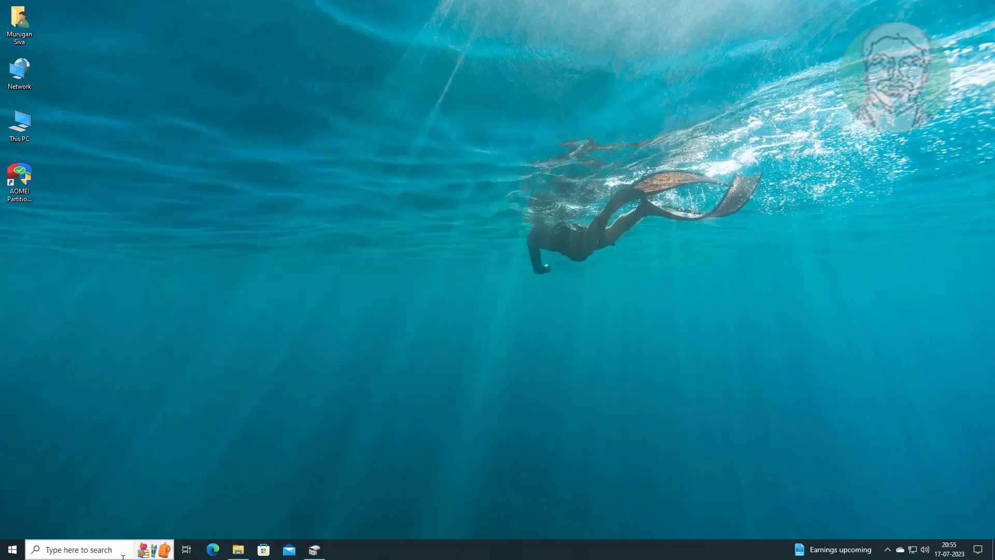
Step: Search for cmd and launch Command Prompt as administrator
{"action": "left_click", "coordinate": [112, 550]}
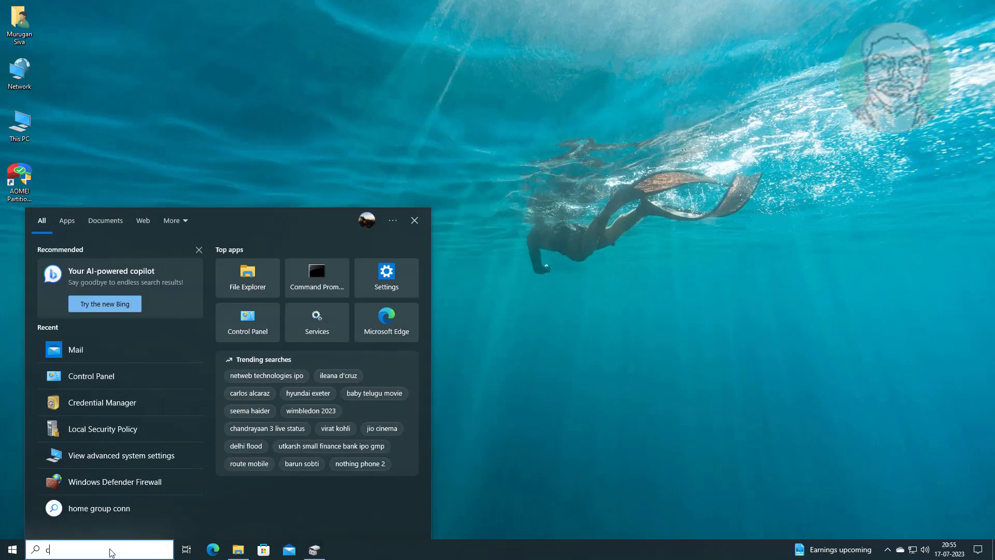
{"action": "type", "text": "cmd"}
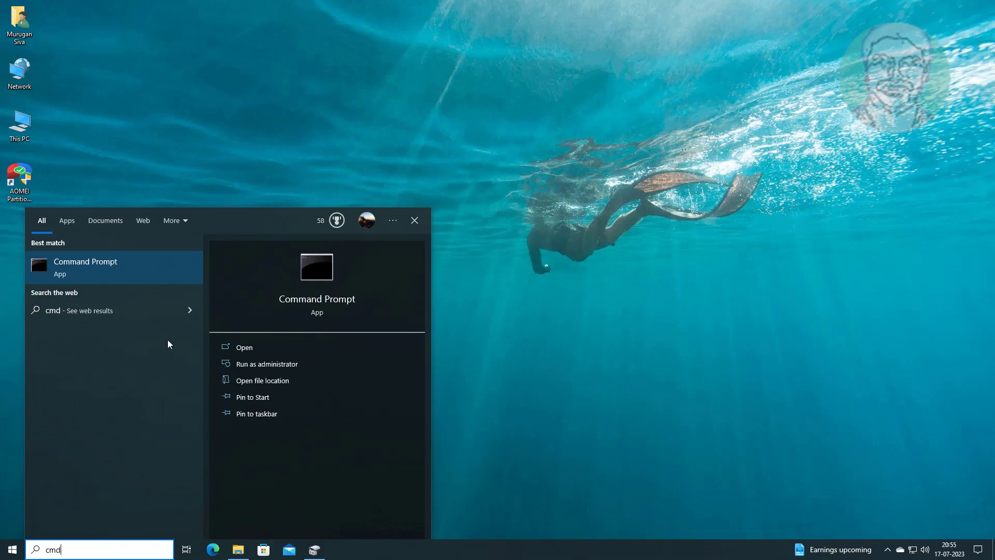
{"action": "right_click", "coordinate": [144, 269]}
{"action": "left_click", "coordinate": [173, 278]}
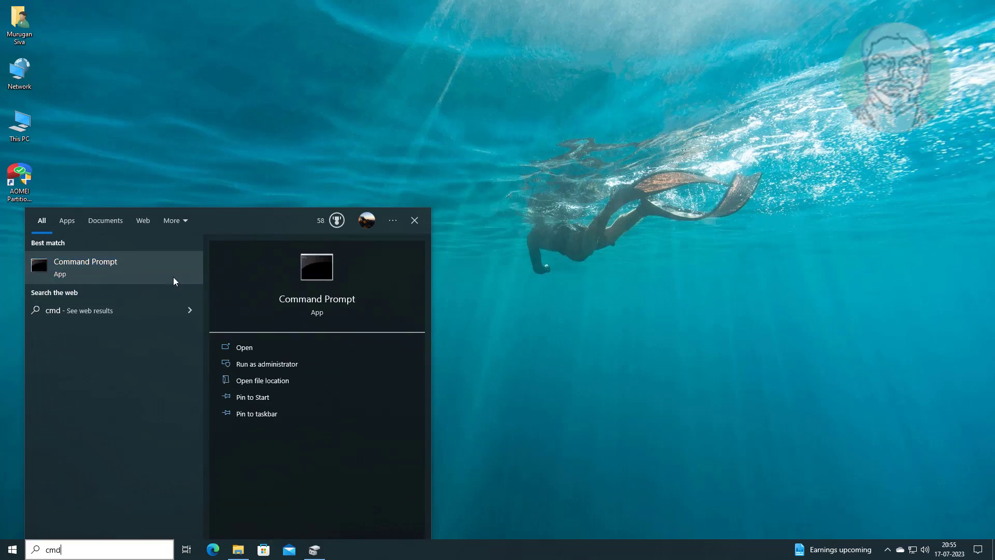
{"action": "left_click", "coordinate": [458, 341]}
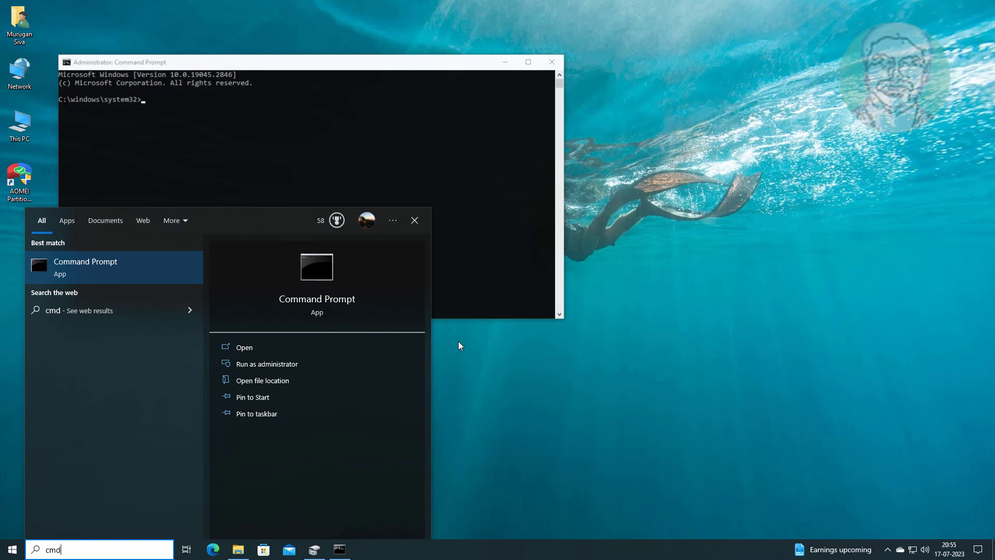
Step: Run chkdsk f: /f to correct drive F:'s file system errors, then exit Command Prompt
{"action": "left_click", "coordinate": [303, 63]}
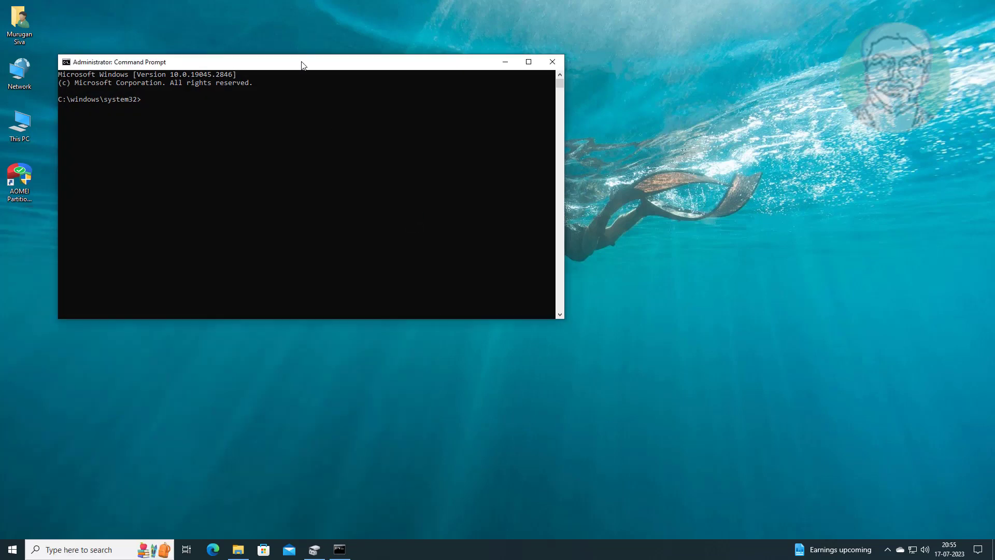
{"action": "left_click_drag", "start_coordinate": [303, 65], "coordinate": [440, 112]}
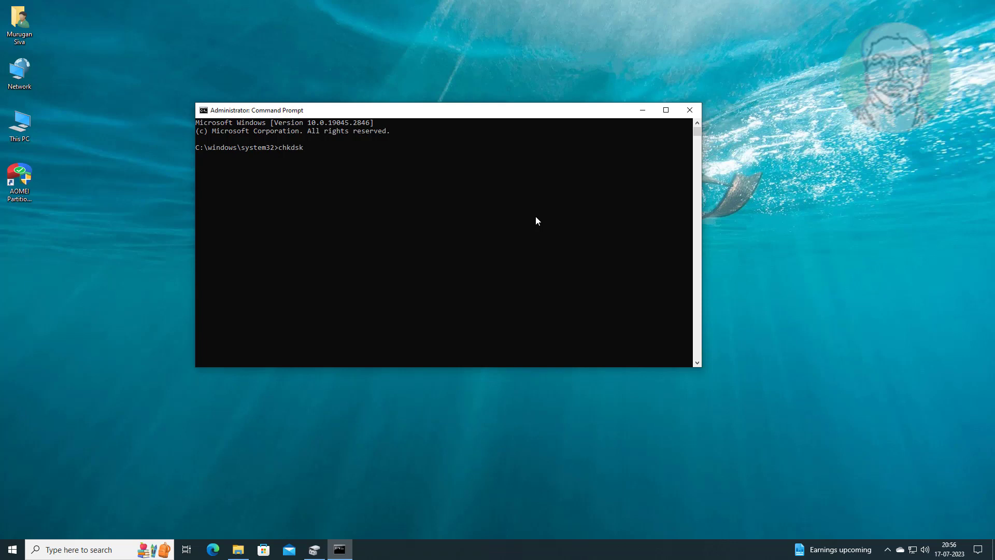
{"action": "left_click", "coordinate": [314, 550]}
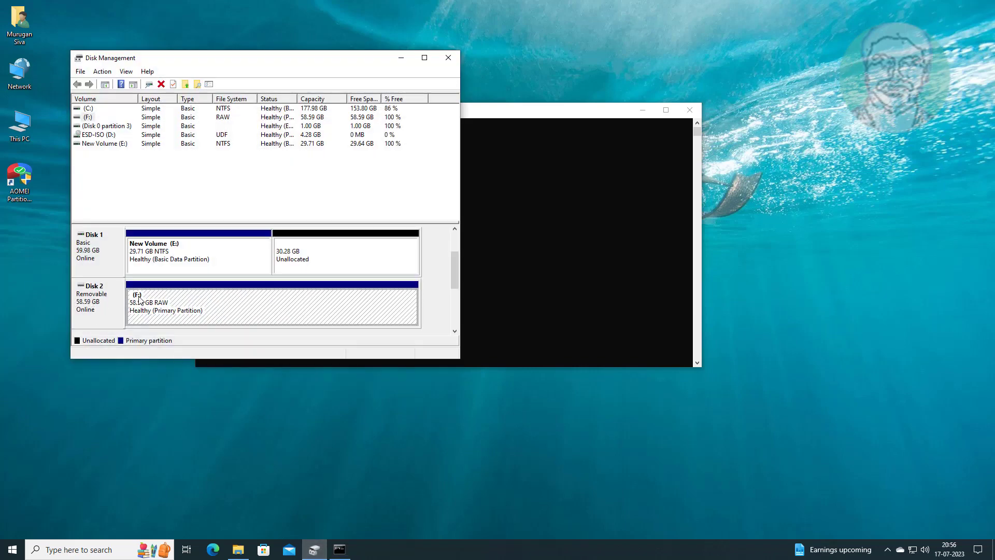
{"action": "left_click", "coordinate": [400, 57]}
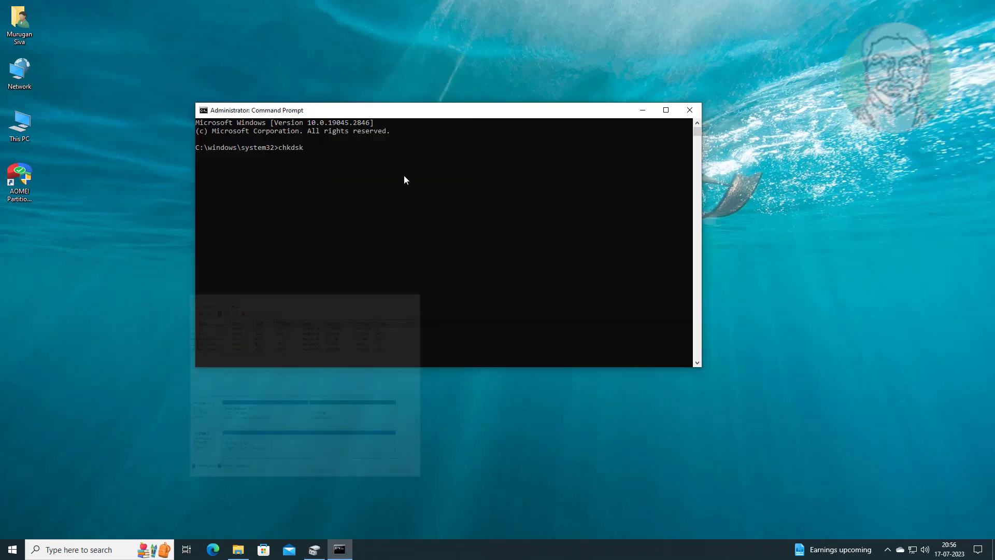
{"action": "type", "text": "f:"}
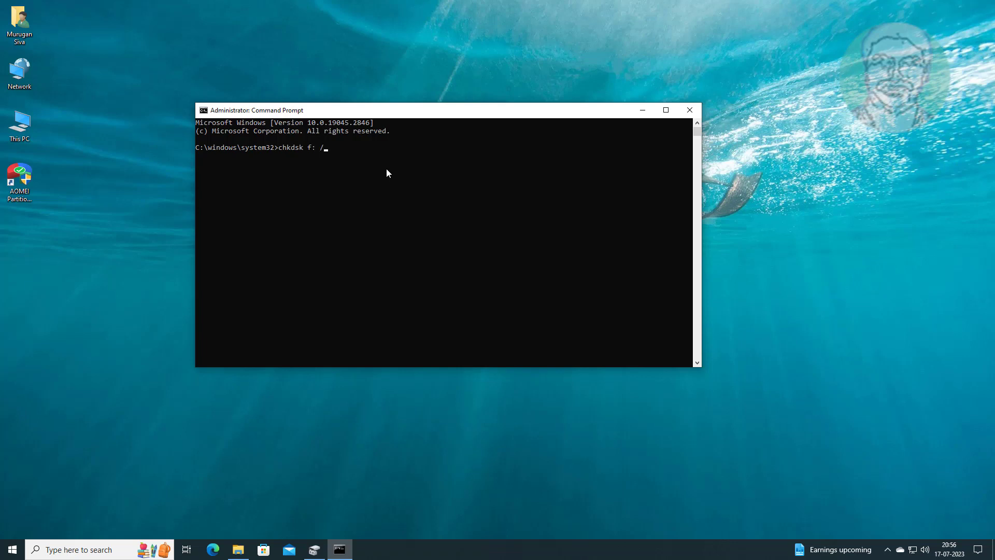
{"action": "type", "text": " /f"}
{"action": "key", "text": "Return"}
{"action": "type", "text": "exit"}
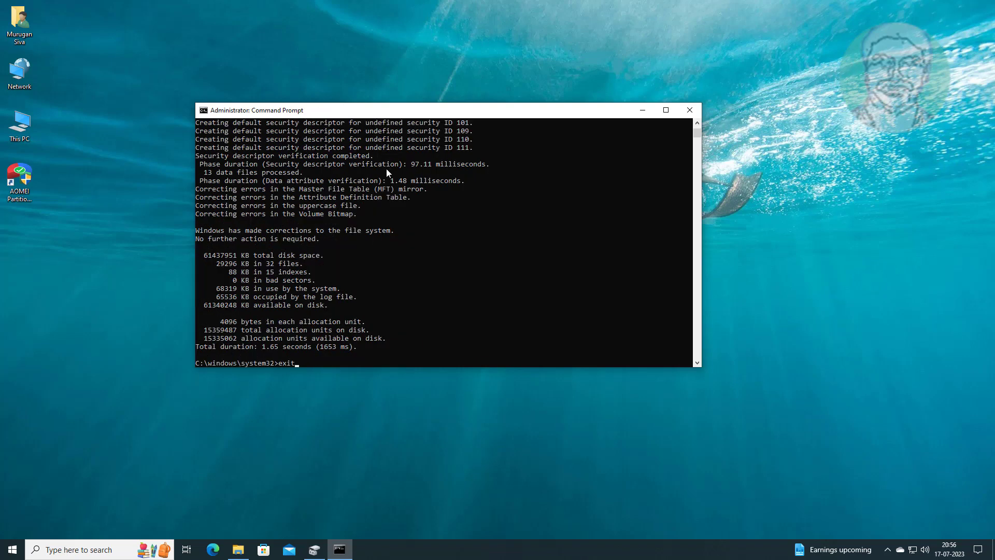
{"action": "key", "text": "Return"}
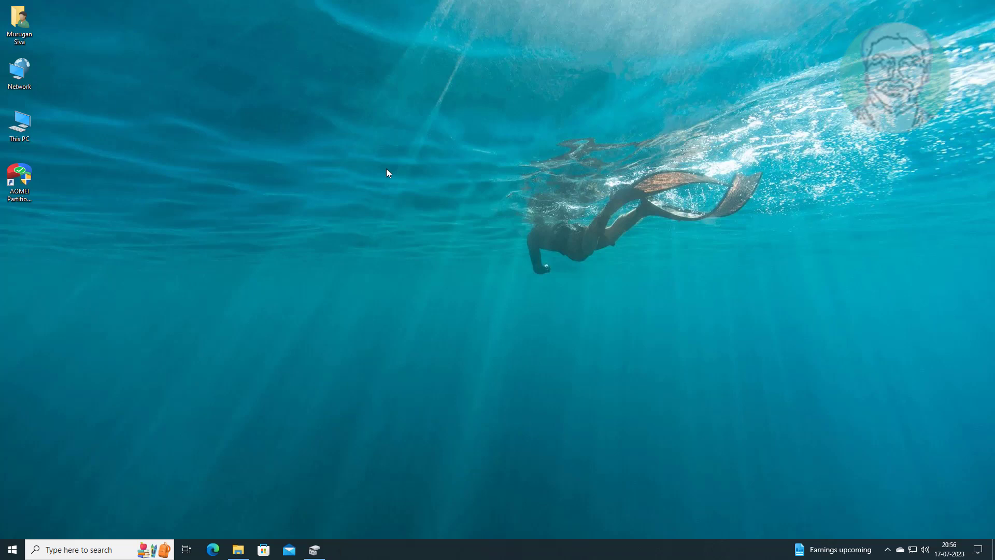
Step: Retry opening the now-NTFS USB Drive (F:) and dismiss the access-denied errors
{"action": "left_click", "coordinate": [238, 550]}
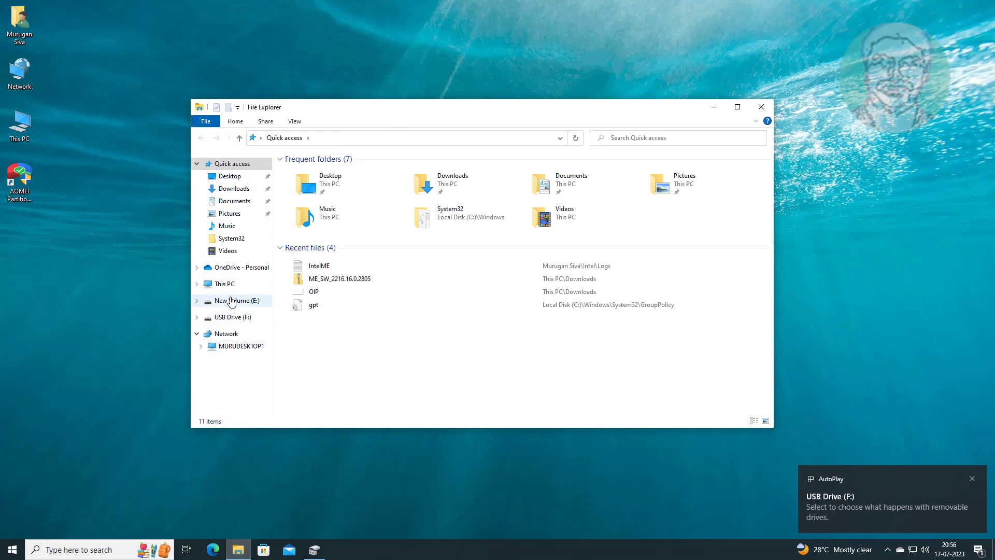
{"action": "left_click", "coordinate": [225, 284]}
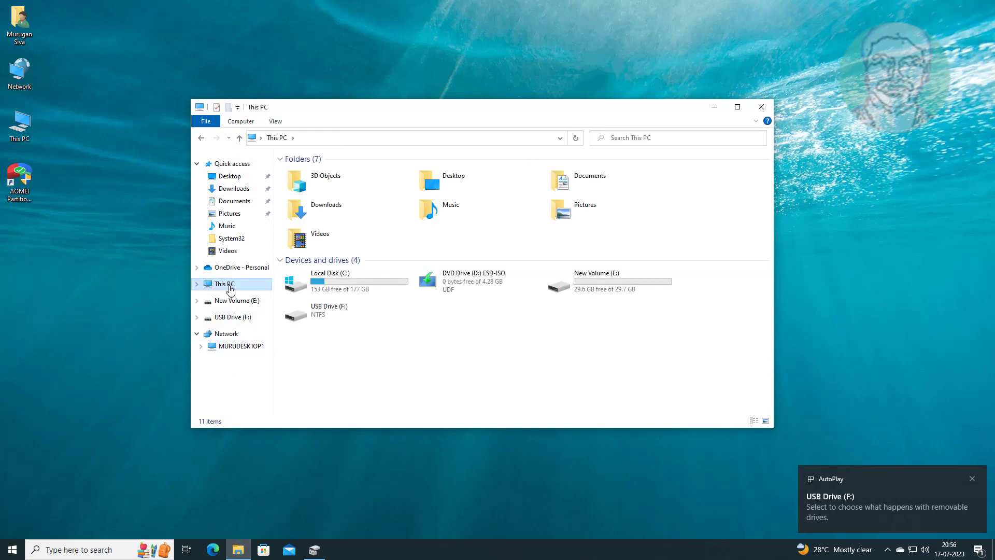
{"action": "double_click", "coordinate": [335, 312]}
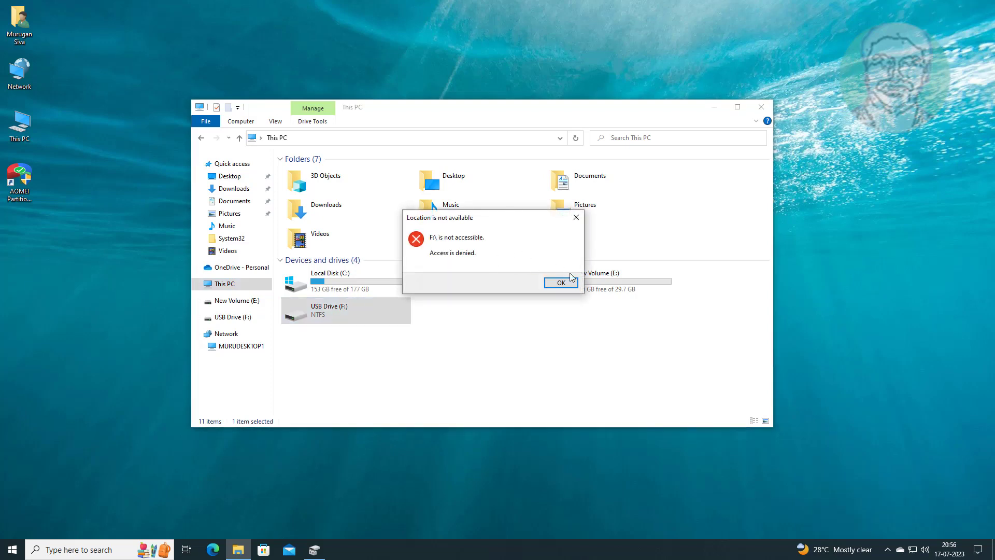
{"action": "left_click", "coordinate": [561, 282]}
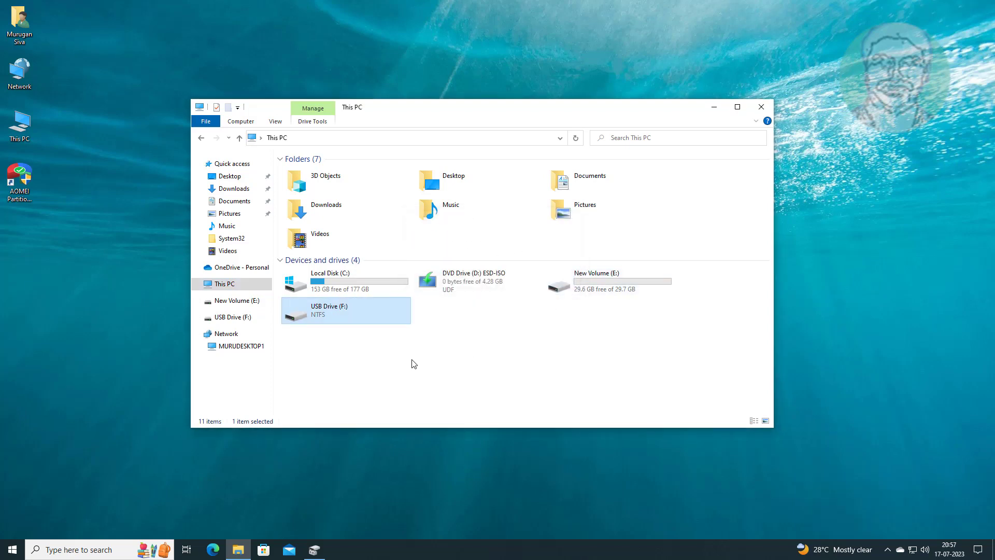
{"action": "double_click", "coordinate": [349, 314]}
{"action": "left_click", "coordinate": [561, 283]}
Step: Show the Security tab of USB Drive (F:) Properties
{"action": "right_click", "coordinate": [360, 312]}
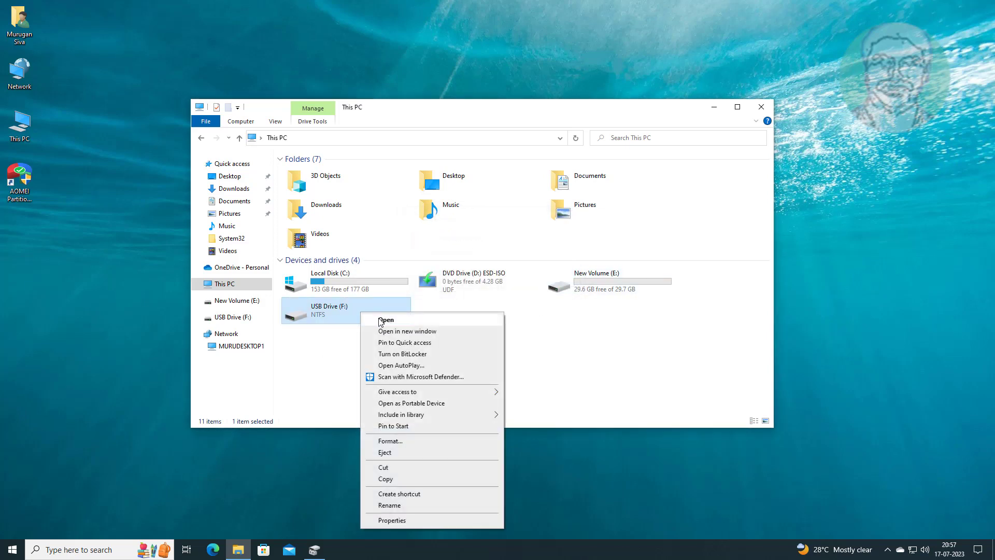
{"action": "left_click", "coordinate": [393, 521]}
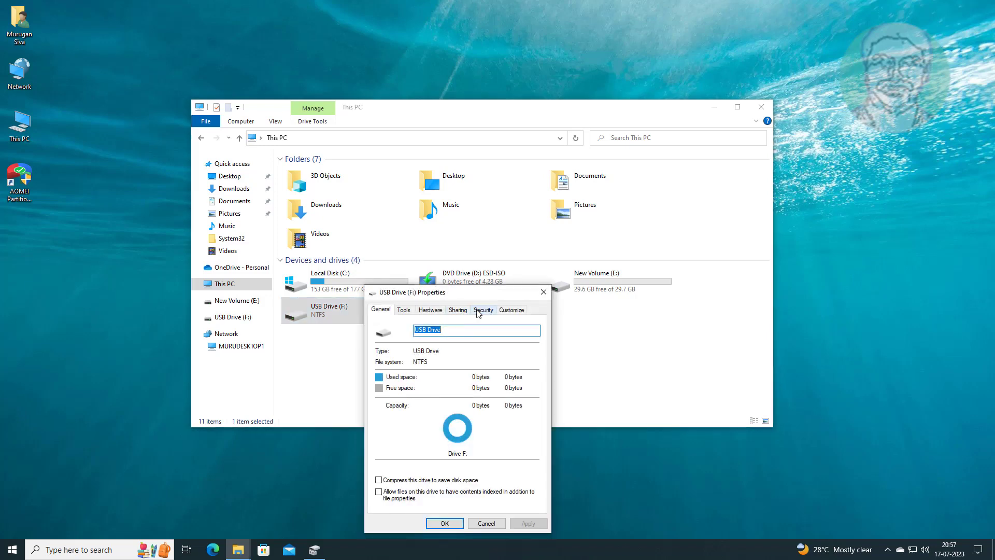
{"action": "left_click", "coordinate": [483, 309]}
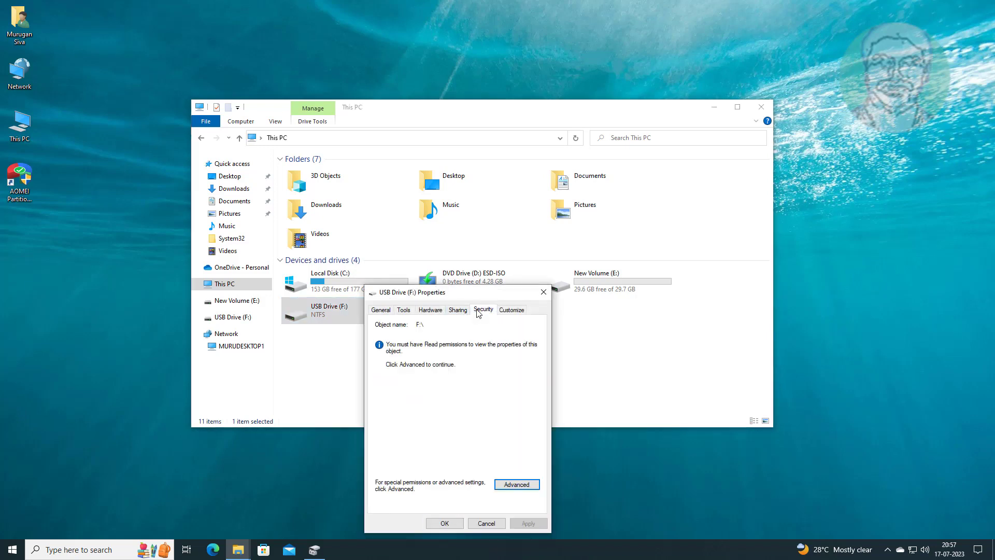
Step: Set Everyone as owner of USB Drive (F:), replacing the owner on subcontainers and objects
{"action": "left_click", "coordinate": [516, 484]}
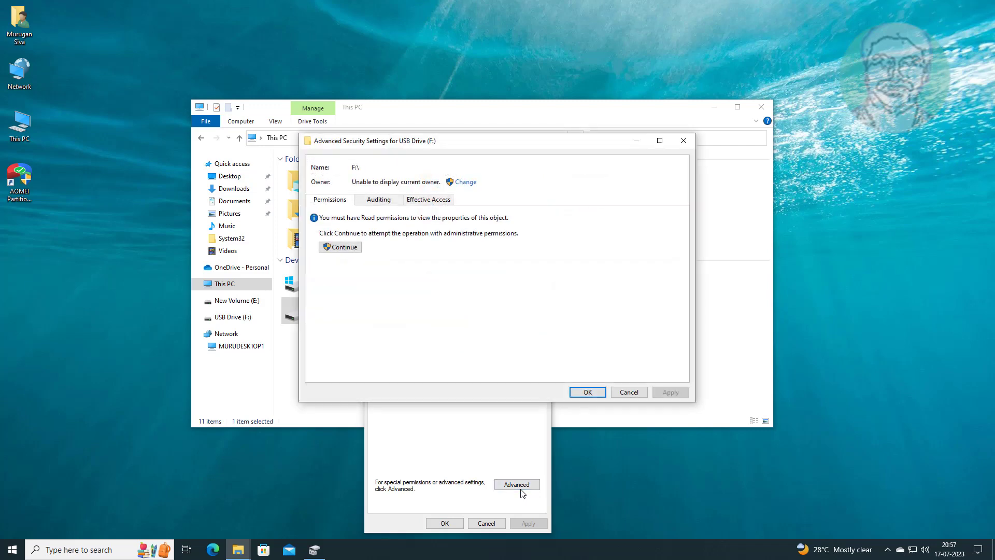
{"action": "left_click", "coordinate": [466, 182]}
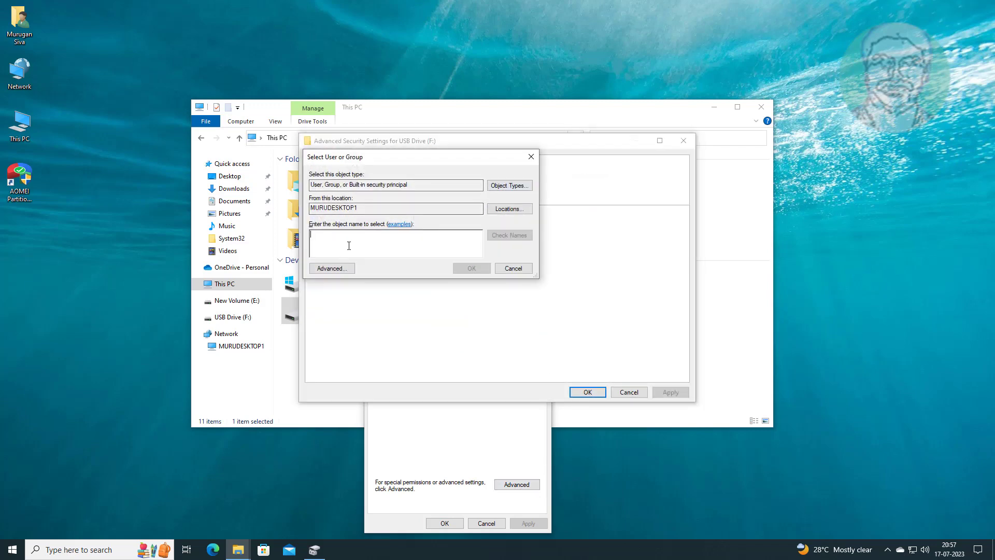
{"action": "type", "text": "everyone"}
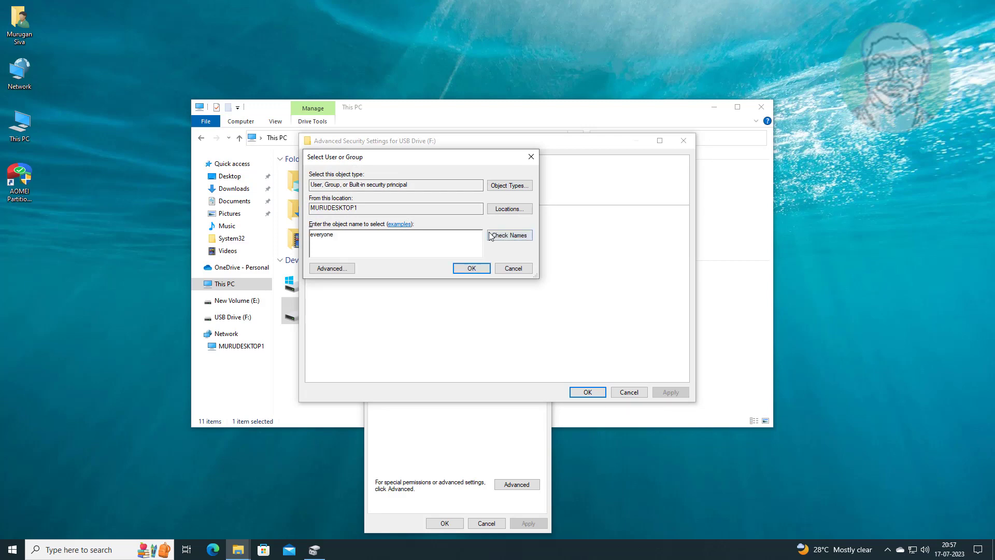
{"action": "left_click", "coordinate": [508, 235]}
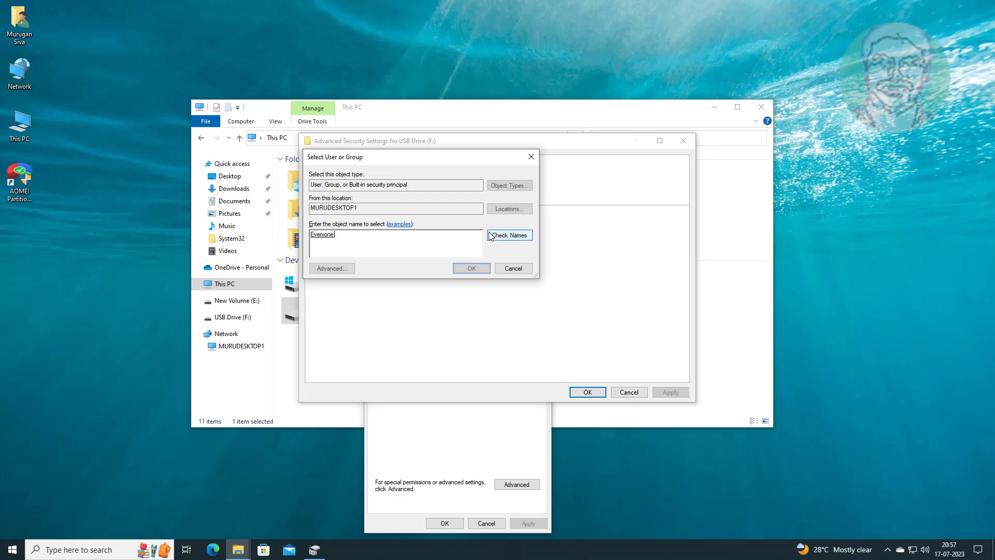
{"action": "left_click", "coordinate": [471, 269]}
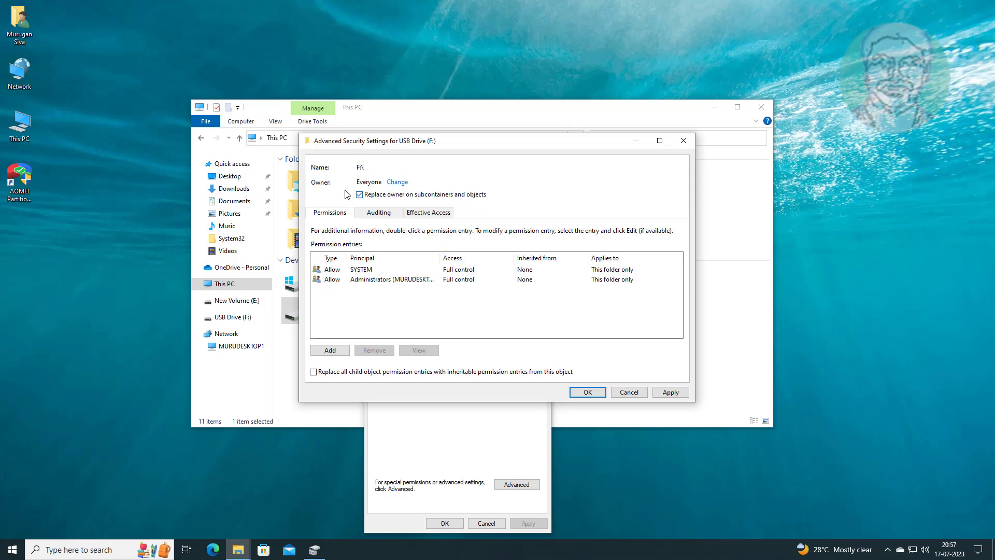
{"action": "left_click", "coordinate": [671, 391]}
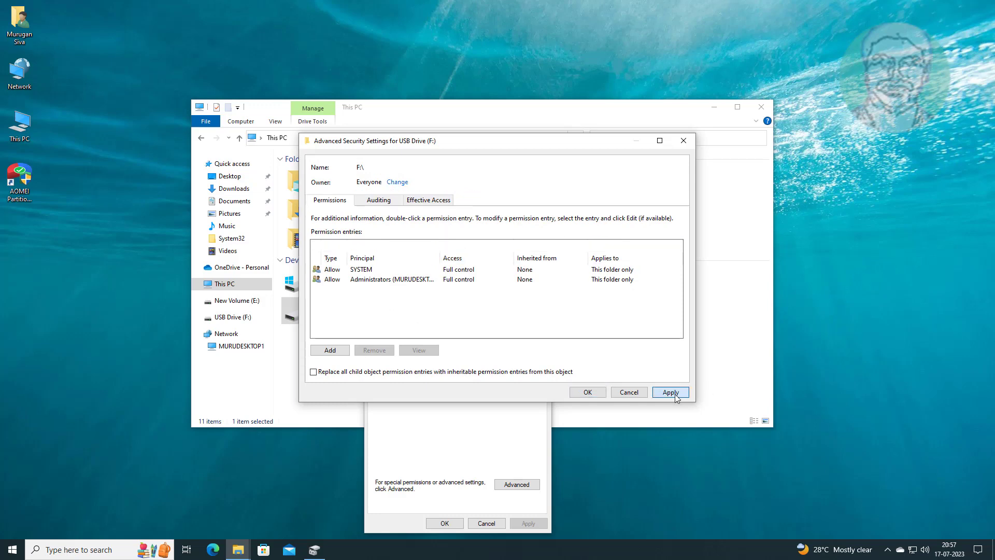
{"action": "left_click", "coordinate": [581, 316]}
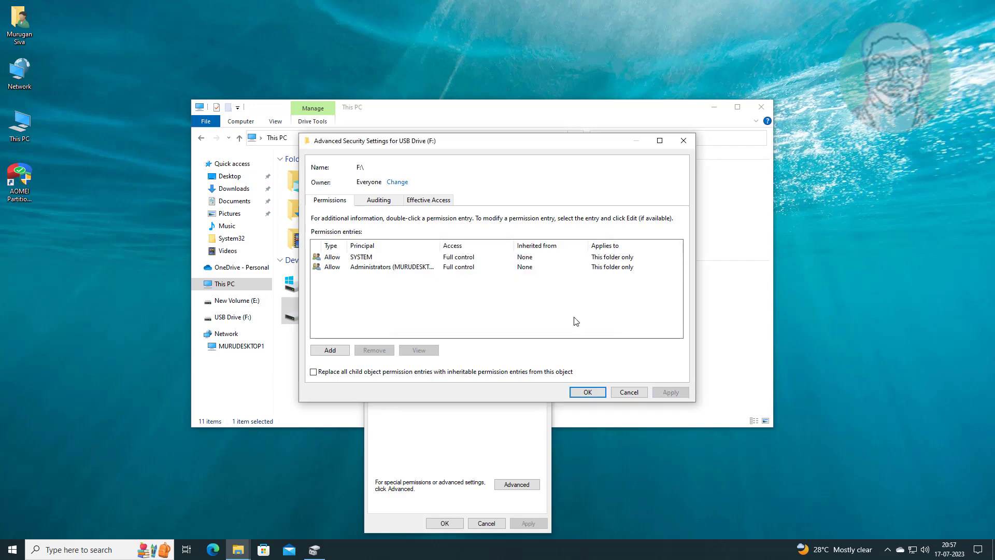
{"action": "left_click", "coordinate": [588, 392]}
Step: Reopen USB Drive (F:) Properties and edit its permissions for SYSTEM and Administrators
{"action": "left_click", "coordinate": [444, 524]}
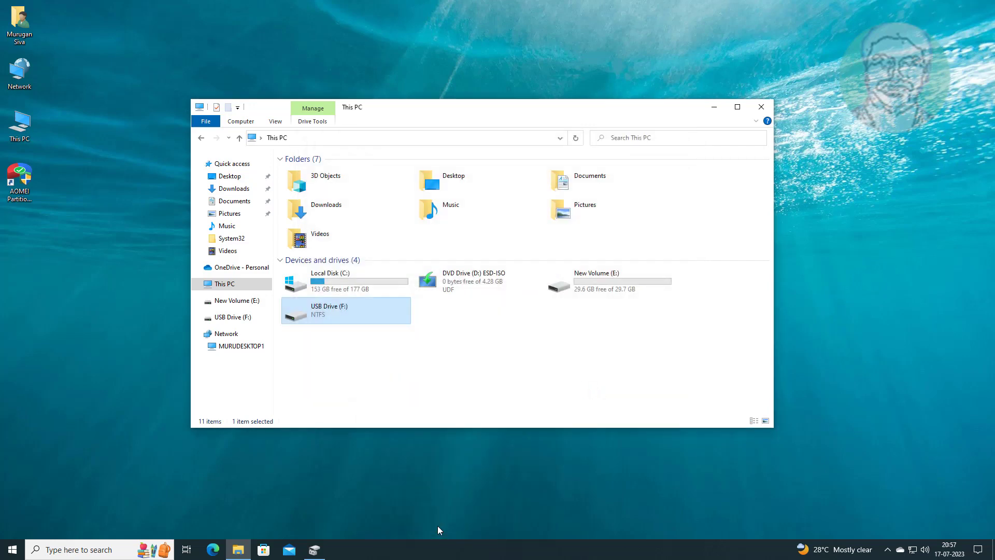
{"action": "right_click", "coordinate": [368, 309]}
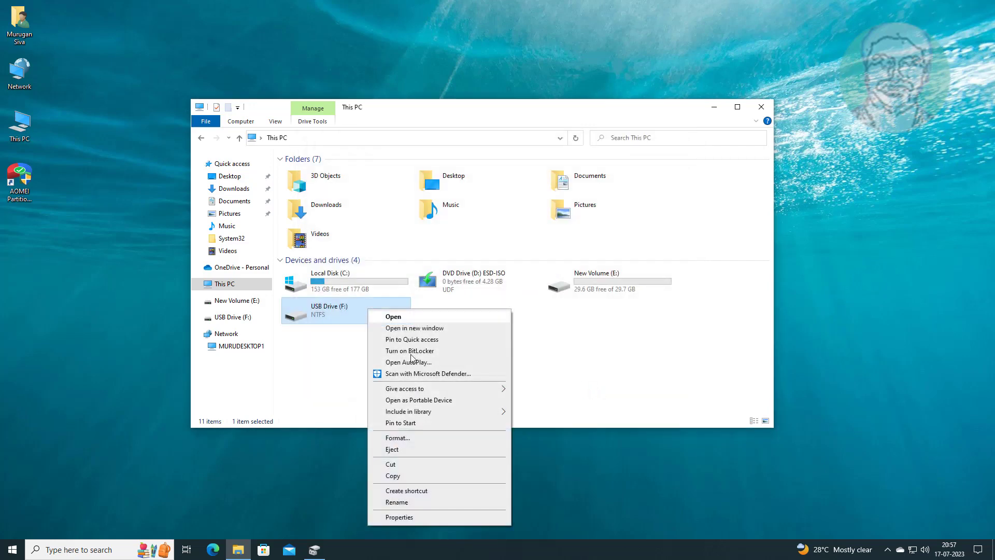
{"action": "left_click", "coordinate": [421, 516]}
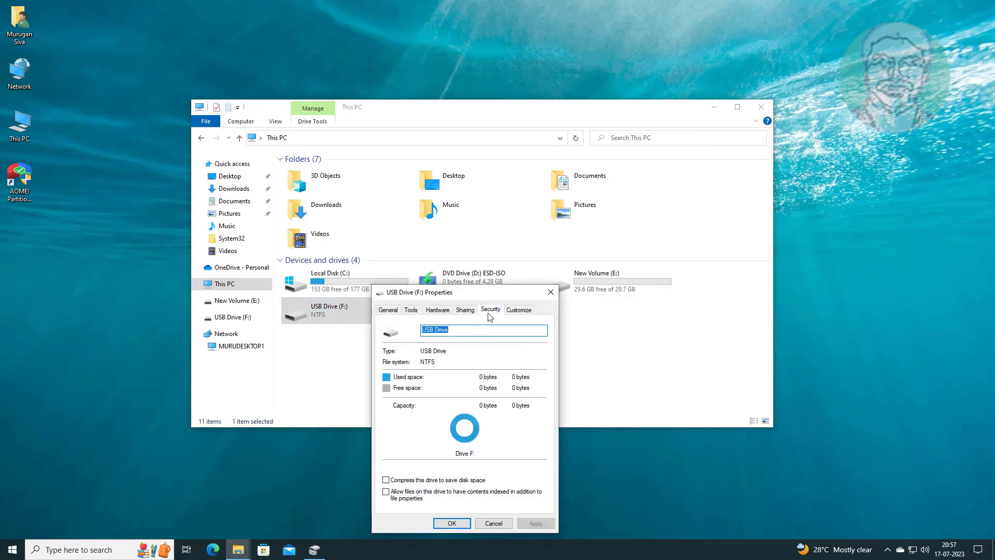
{"action": "left_click", "coordinate": [490, 309]}
{"action": "left_click", "coordinate": [464, 310]}
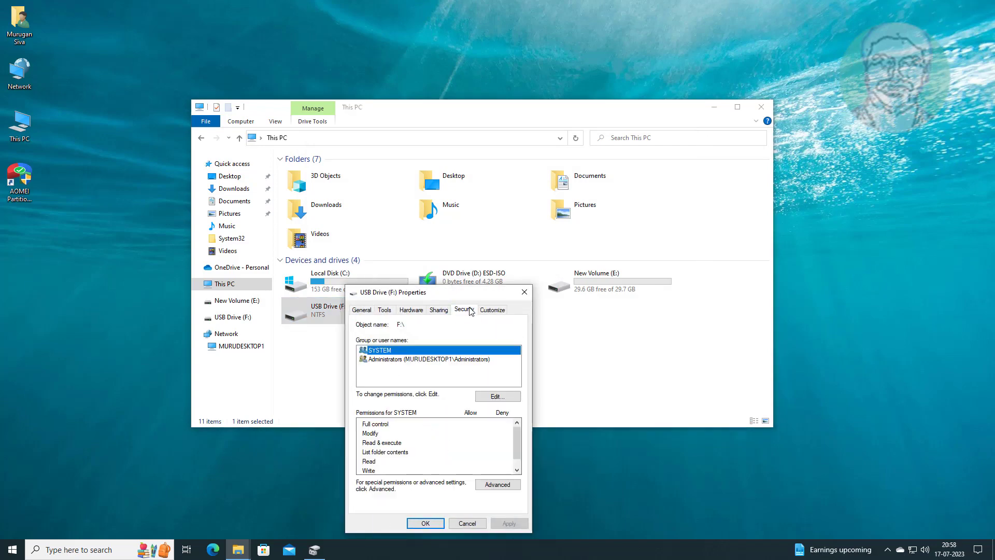
{"action": "left_click", "coordinate": [496, 396]}
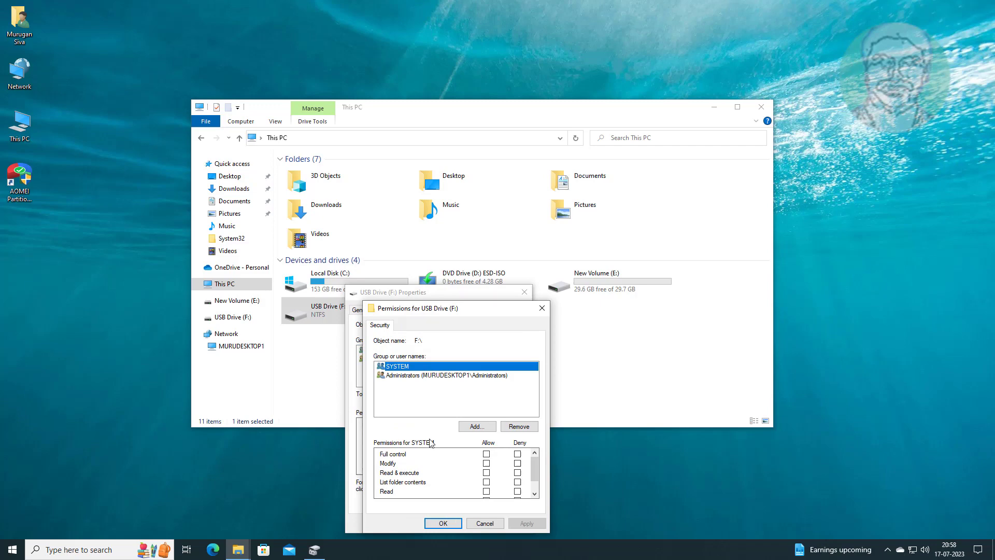
Step: Add Everyone and grant Full control to Everyone, Administrators and SYSTEM
{"action": "left_click", "coordinate": [475, 426]}
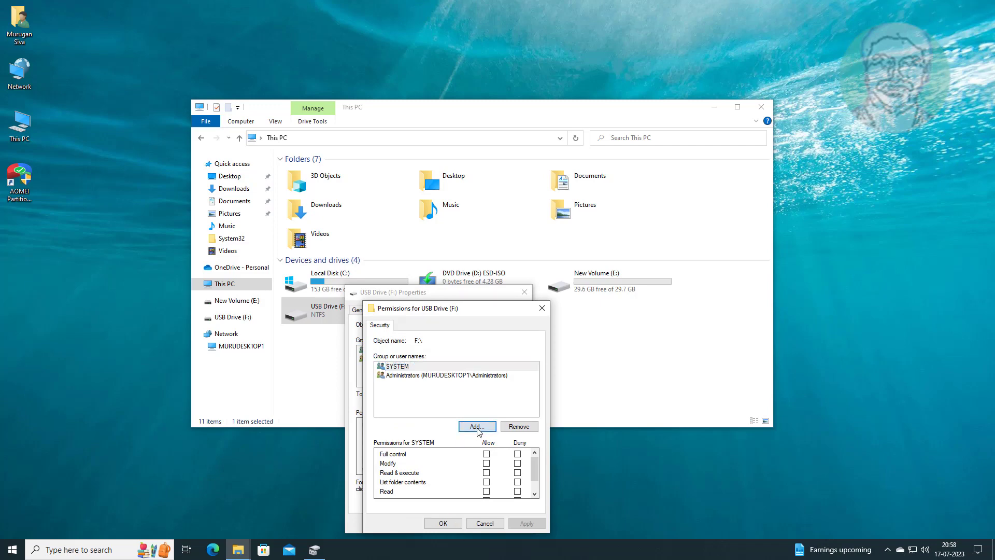
{"action": "type", "text": "everyone"}
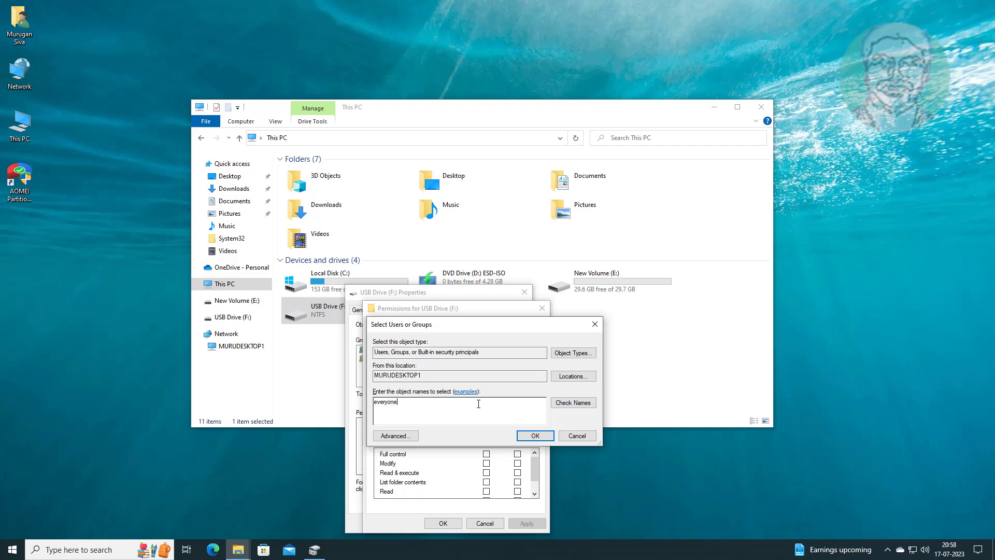
{"action": "left_click", "coordinate": [573, 403]}
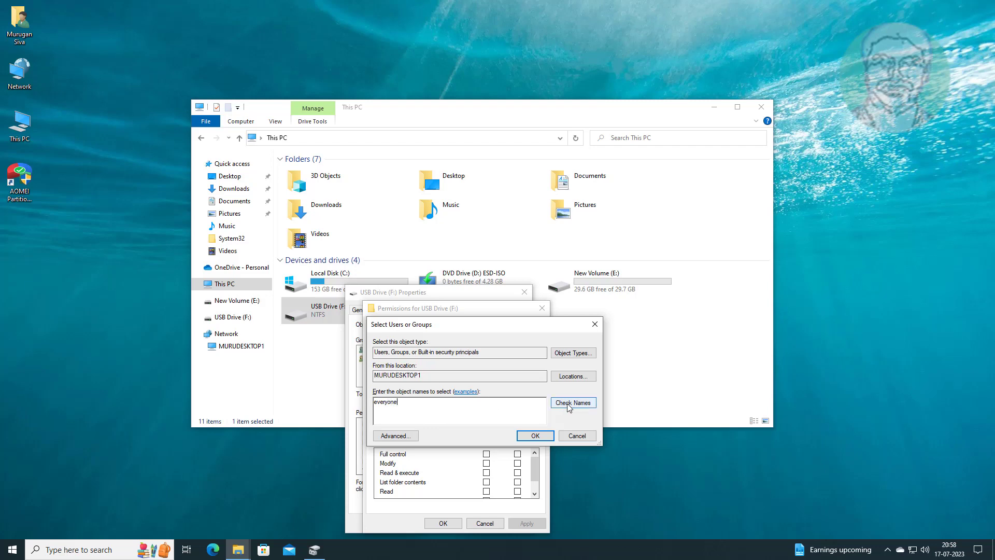
{"action": "left_click", "coordinate": [536, 436]}
{"action": "left_click", "coordinate": [485, 454]}
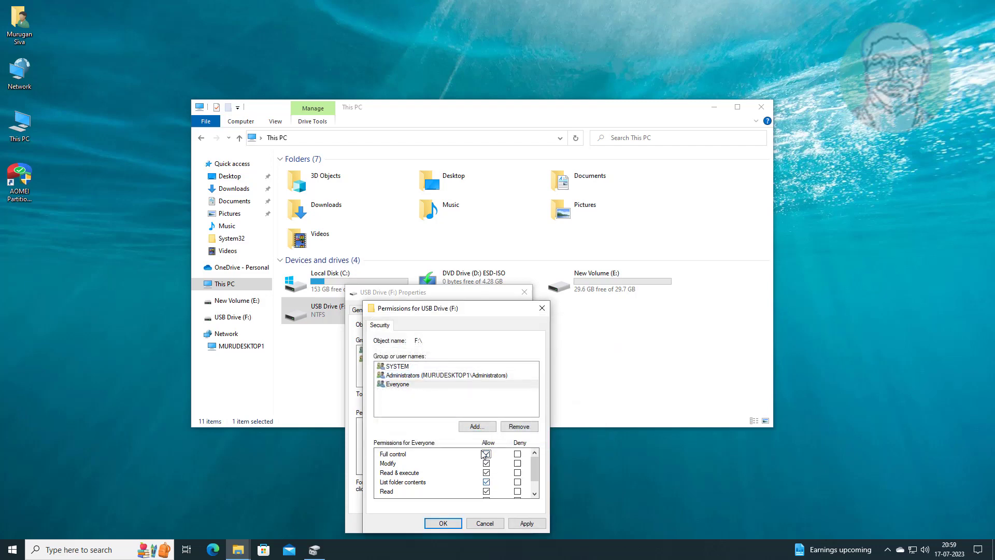
{"action": "left_click", "coordinate": [465, 375]}
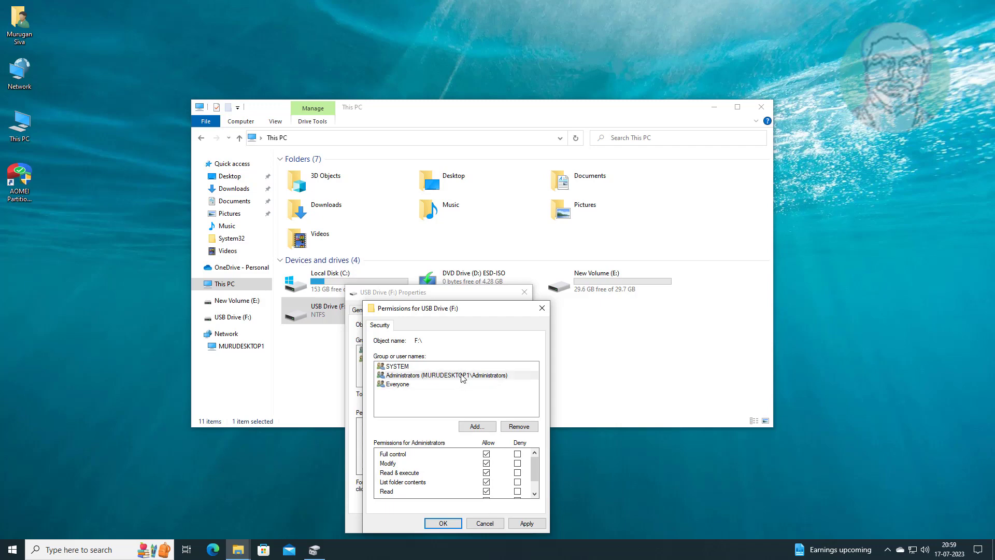
{"action": "left_click", "coordinate": [487, 454]}
{"action": "left_click", "coordinate": [416, 366]}
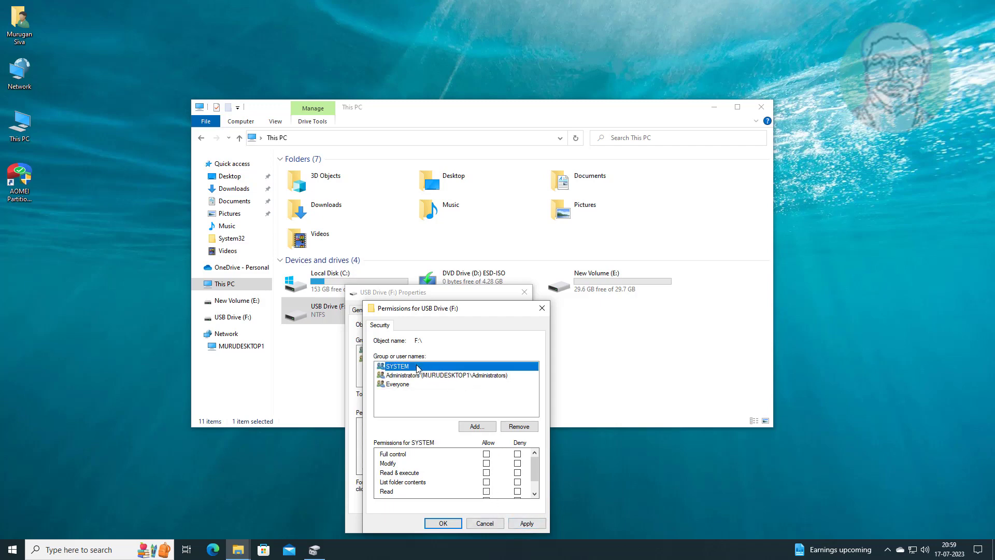
{"action": "left_click", "coordinate": [486, 455]}
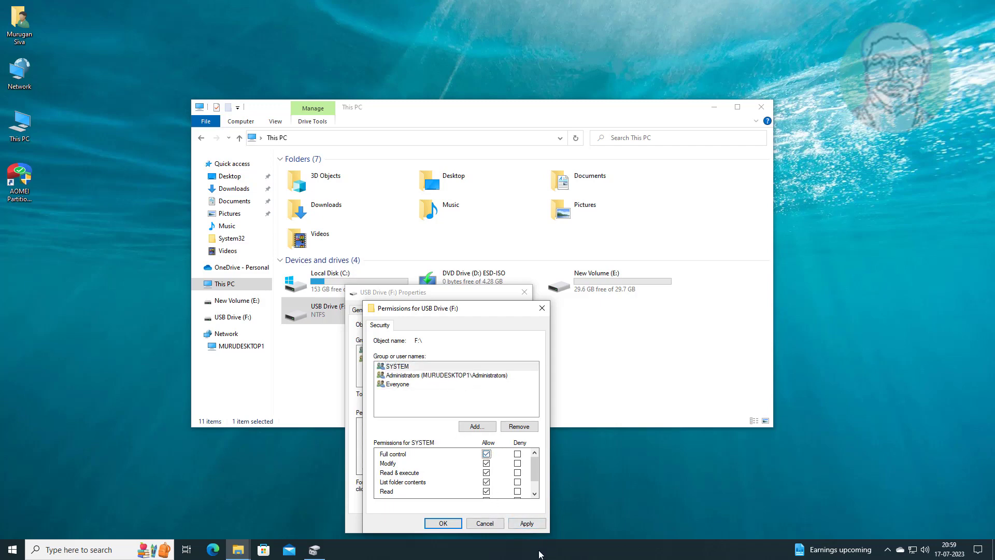
Step: Apply the permissions, close Properties, and open USB Drive (F:) to see Photos and JPG files
{"action": "left_click", "coordinate": [527, 524]}
{"action": "left_click", "coordinate": [443, 523]}
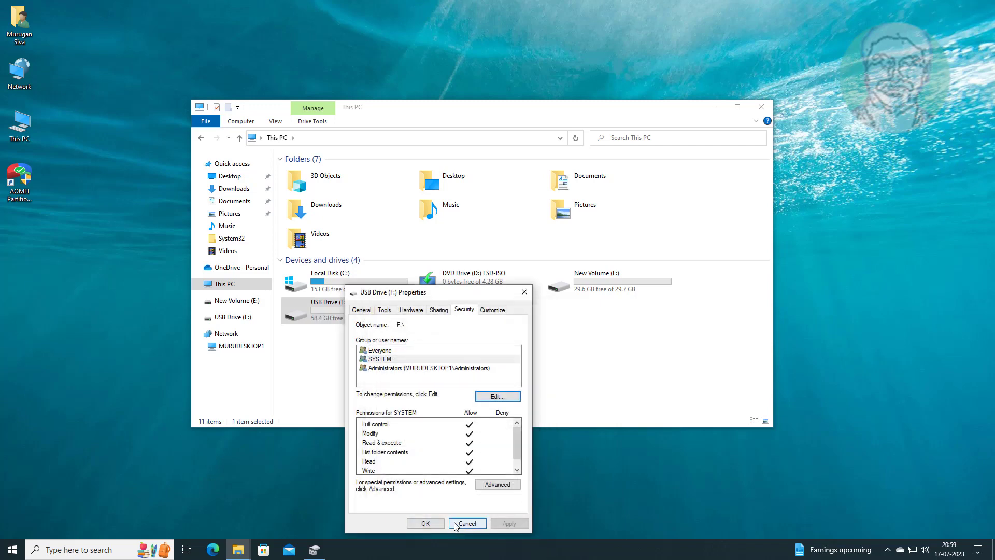
{"action": "left_click", "coordinate": [426, 523]}
{"action": "left_click", "coordinate": [397, 385]}
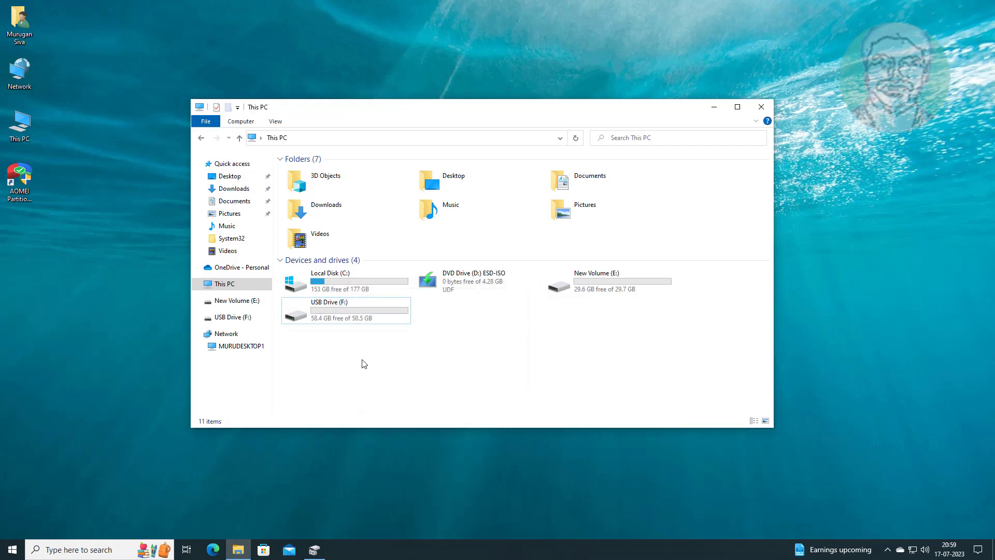
{"action": "double_click", "coordinate": [370, 313]}
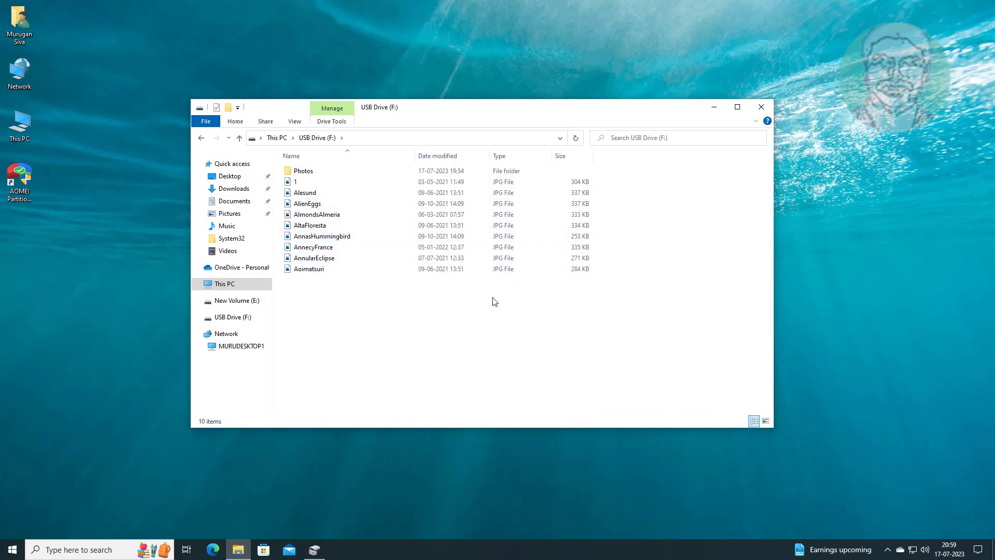
Step: Close the File Explorer window to return to the desktop
{"action": "left_click", "coordinate": [765, 107]}
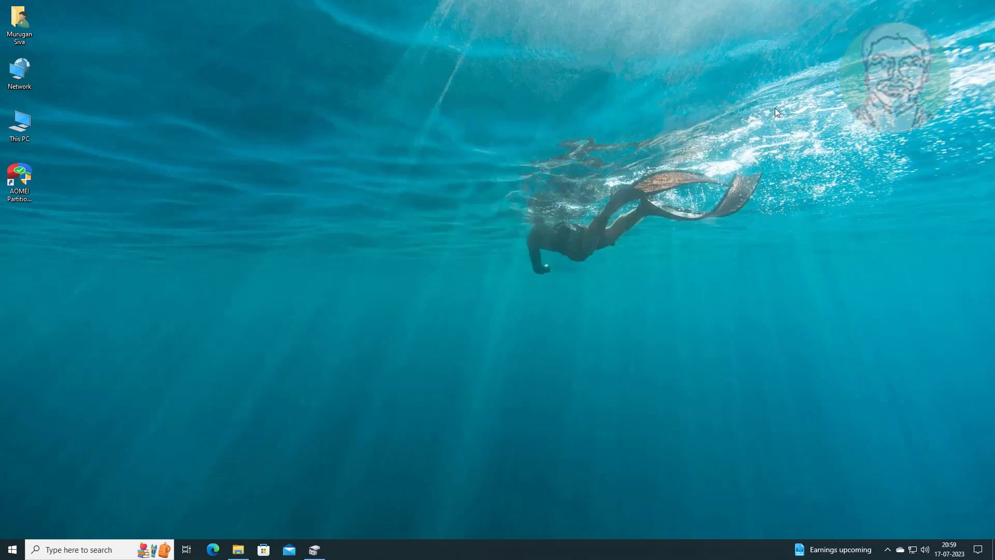